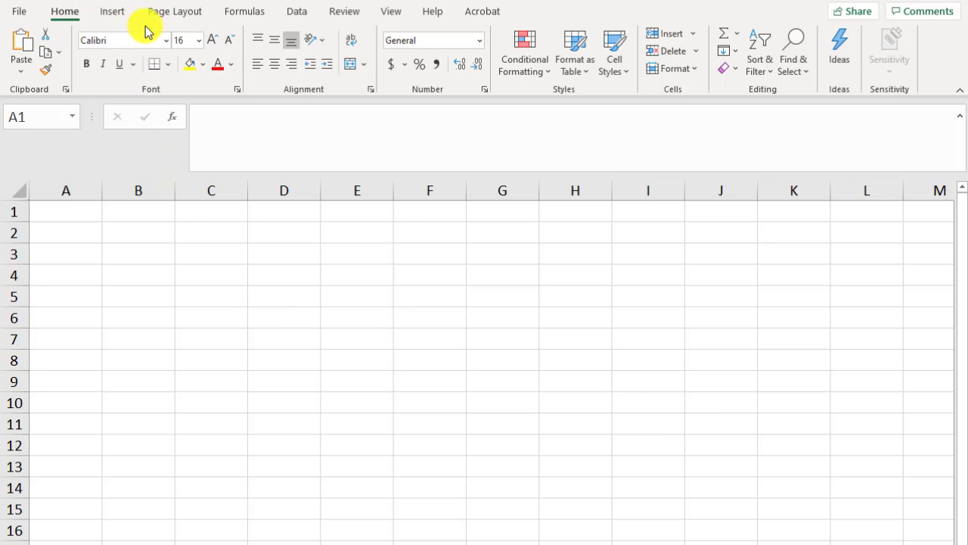
click(297, 14)
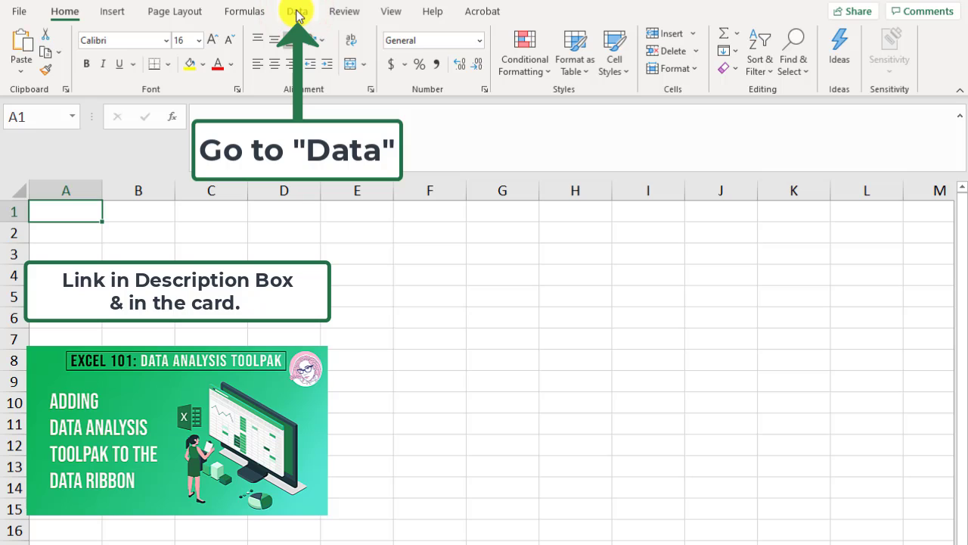
click(297, 14)
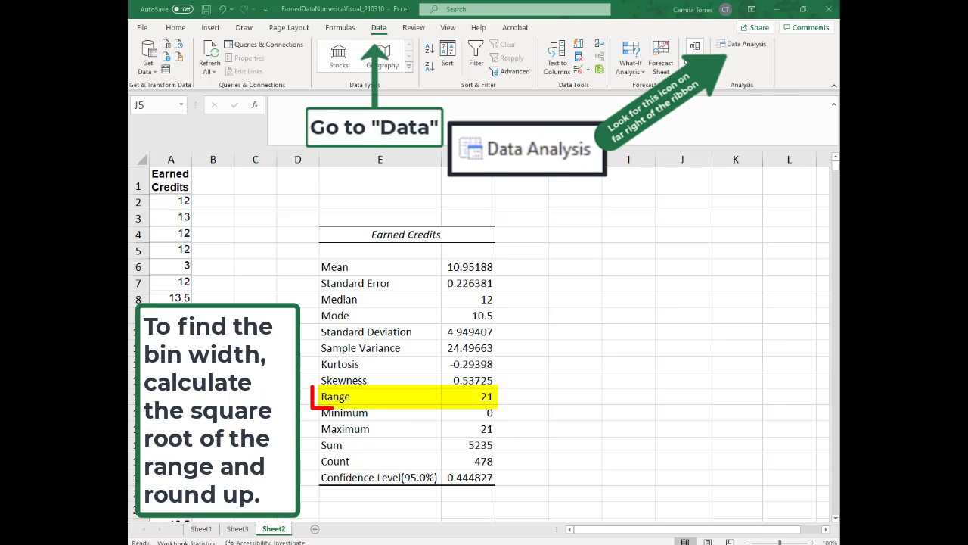
- Calculate the square root of the Range value, 21, in Calculator
click(473, 397)
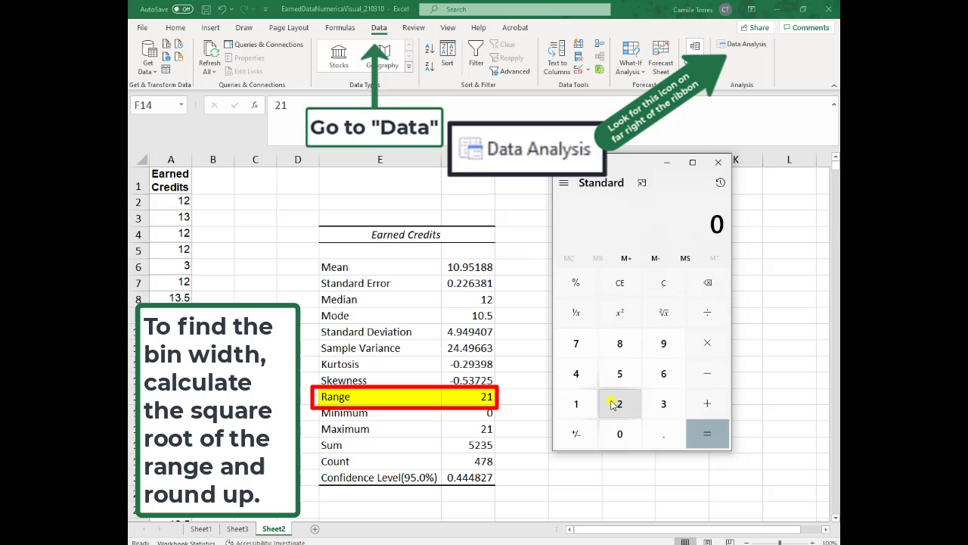
click(620, 403)
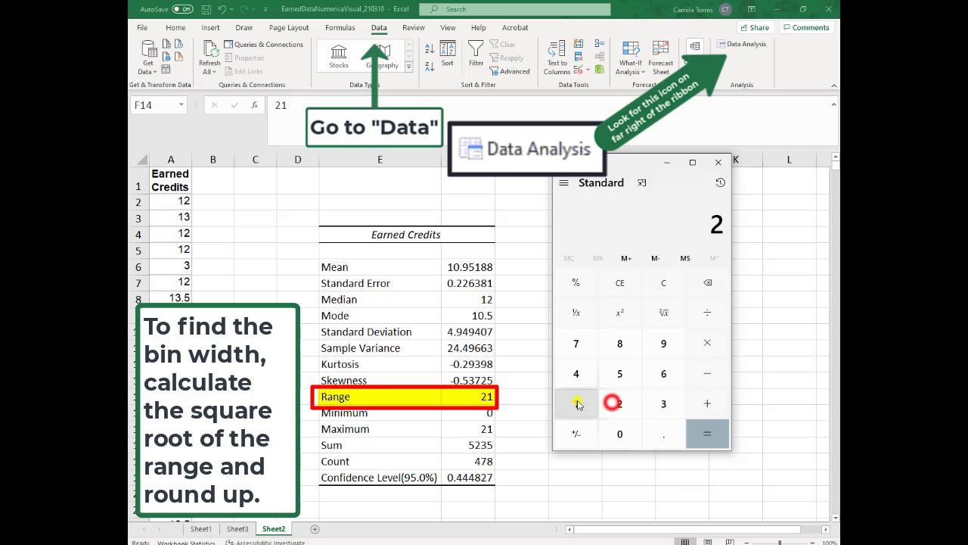
click(576, 403)
click(662, 313)
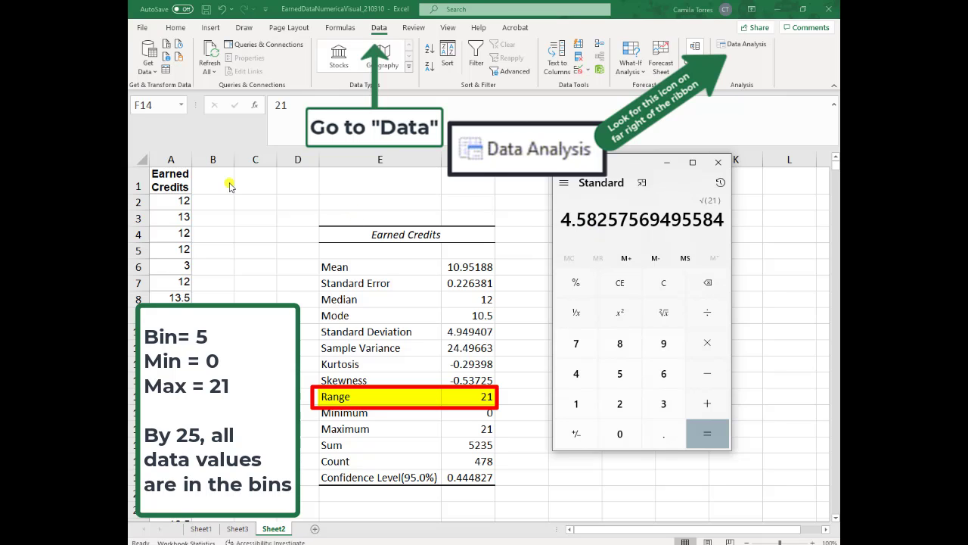
- Add the heading Bins in cell B1 and enter 0 as the first bin value in B2
click(205, 182)
text(Bins)
key(Return)
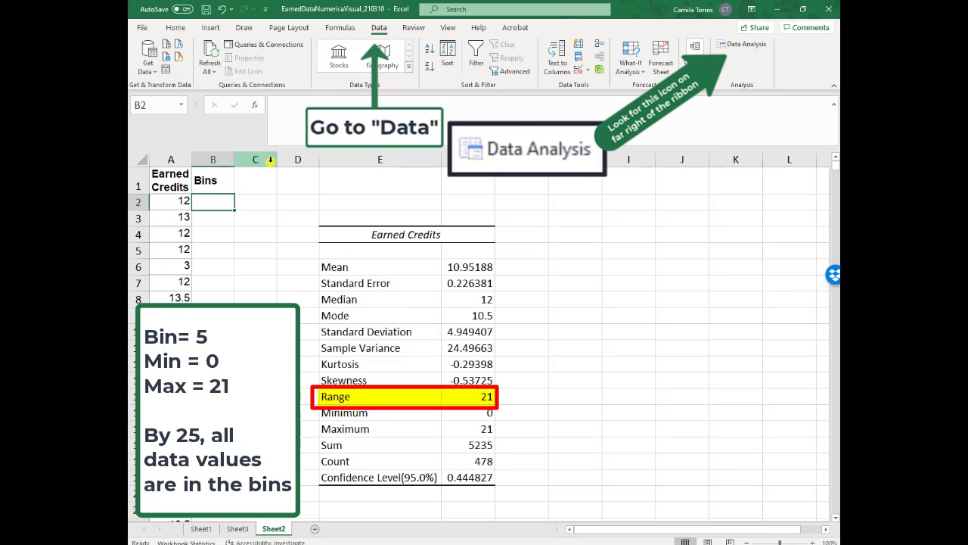
text(0)
key(Return)
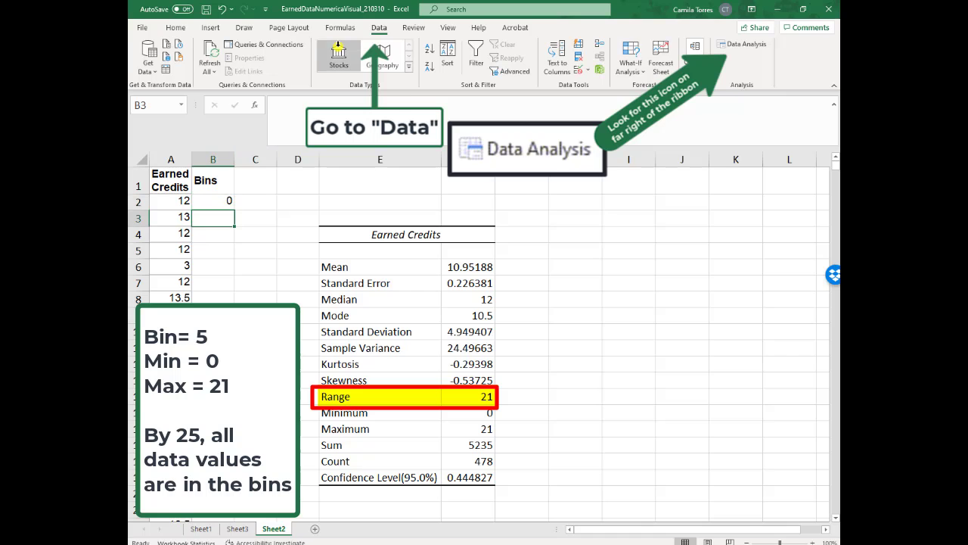
key(Up)
text(0)
key(Return)
- Enter the bin values 5, 10, 15, 20 and 25 in cells B3 through B7
text(5)
key(Return)
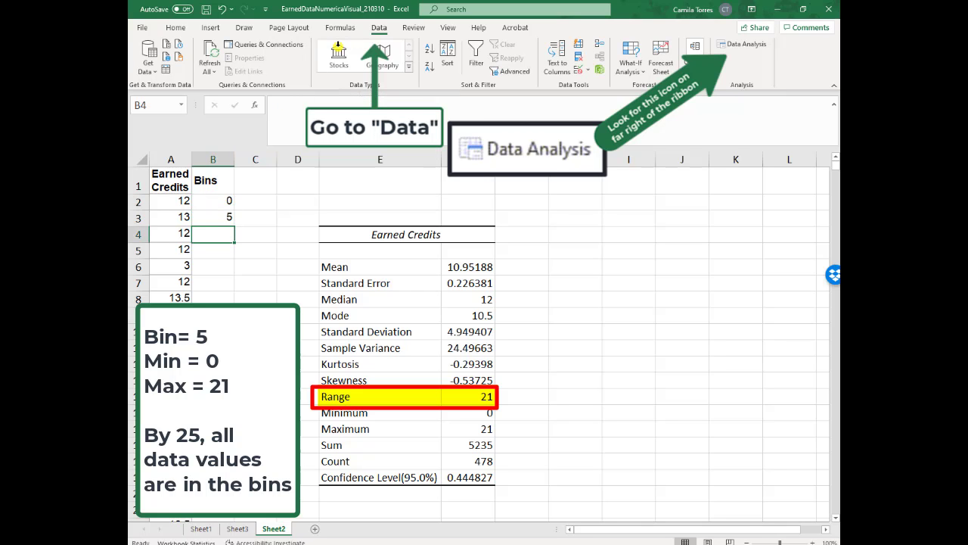
text(10)
key(Return)
text(15)
key(Return)
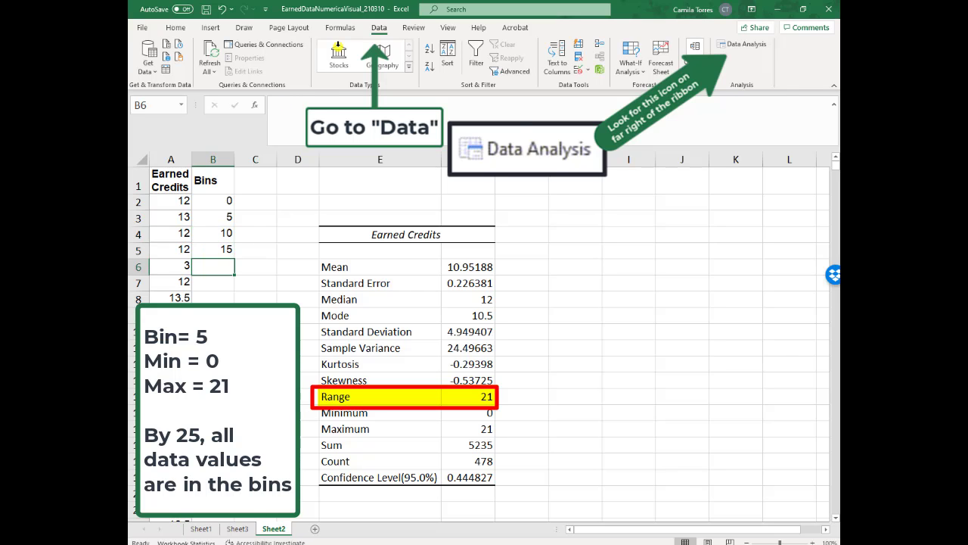
text(20)
key(Return)
text(25)
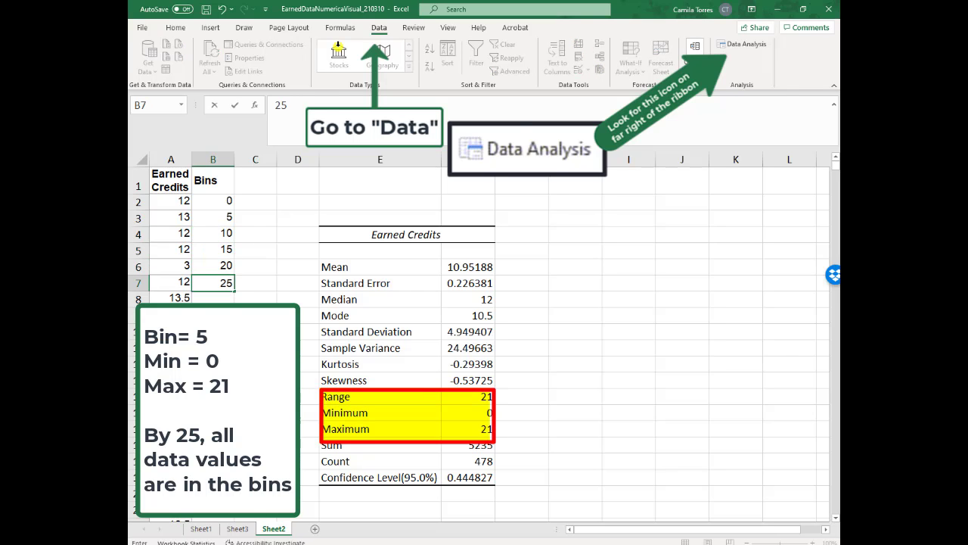
key(Return)
click(488, 429)
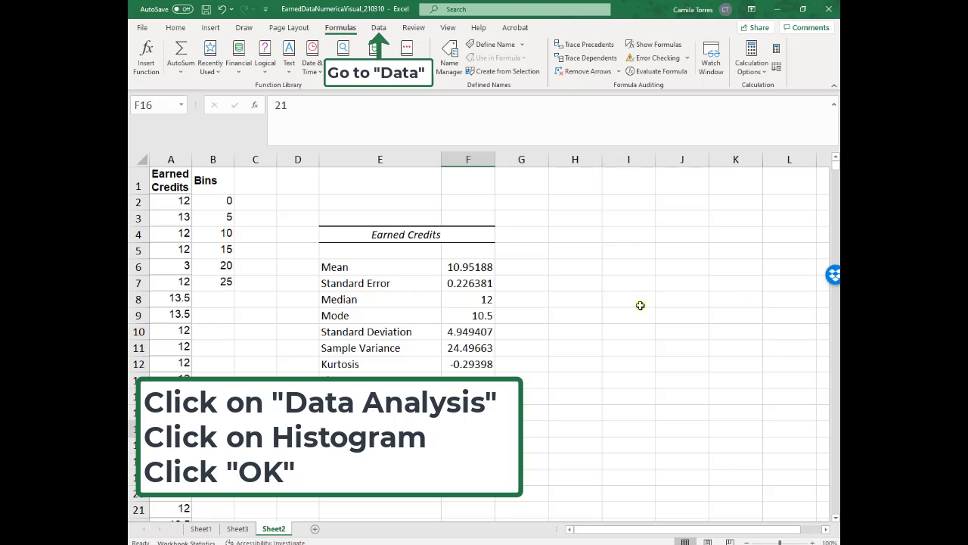
- Start the Histogram tool from the Data Analysis tools
click(378, 28)
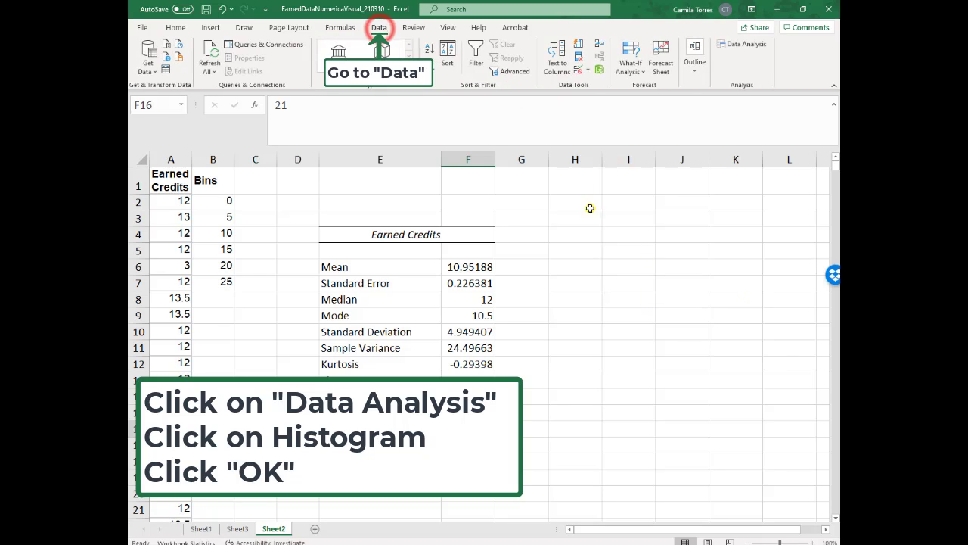
click(747, 47)
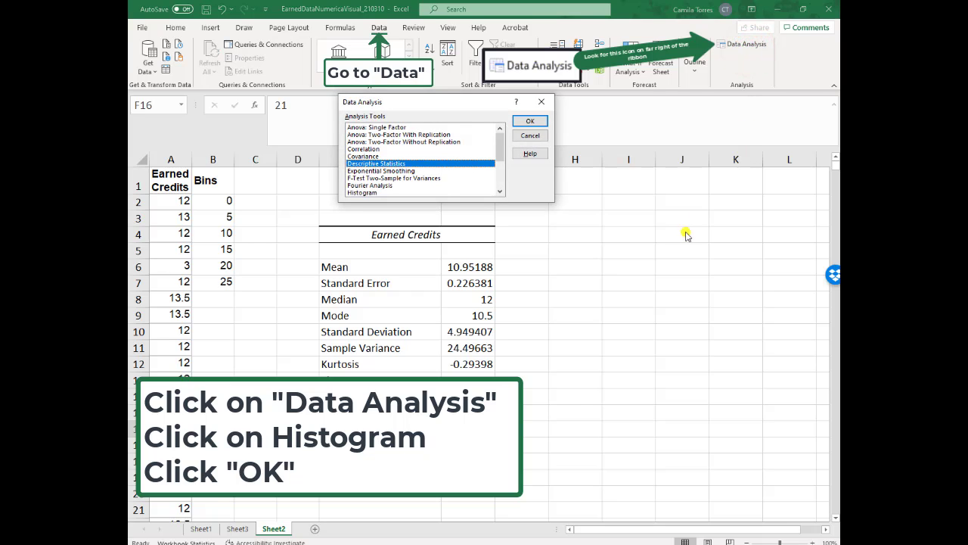
drag(501, 151, 503, 156)
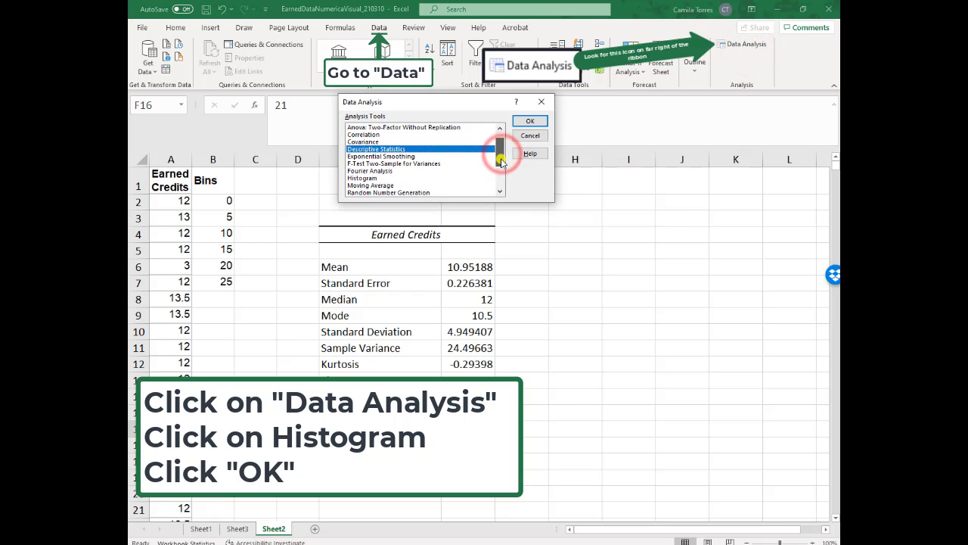
click(374, 177)
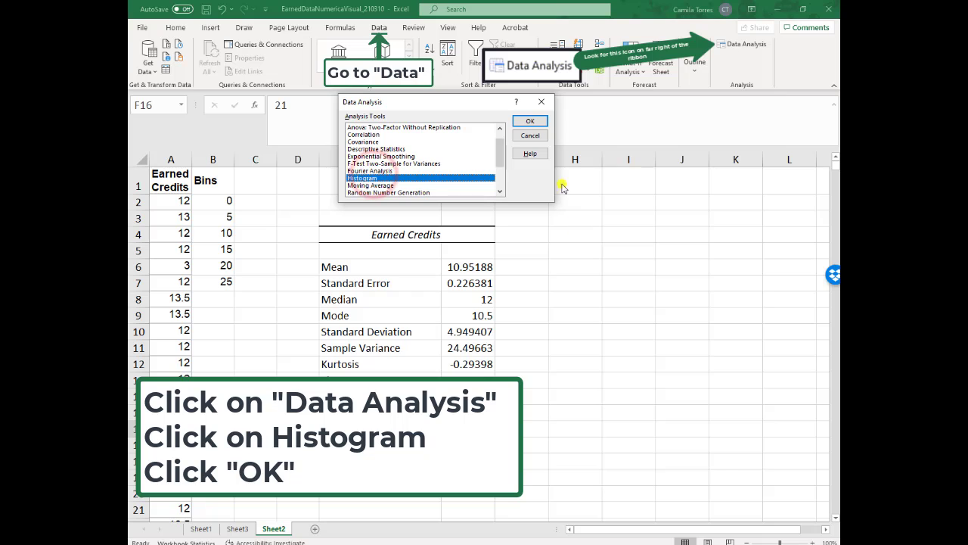
click(533, 121)
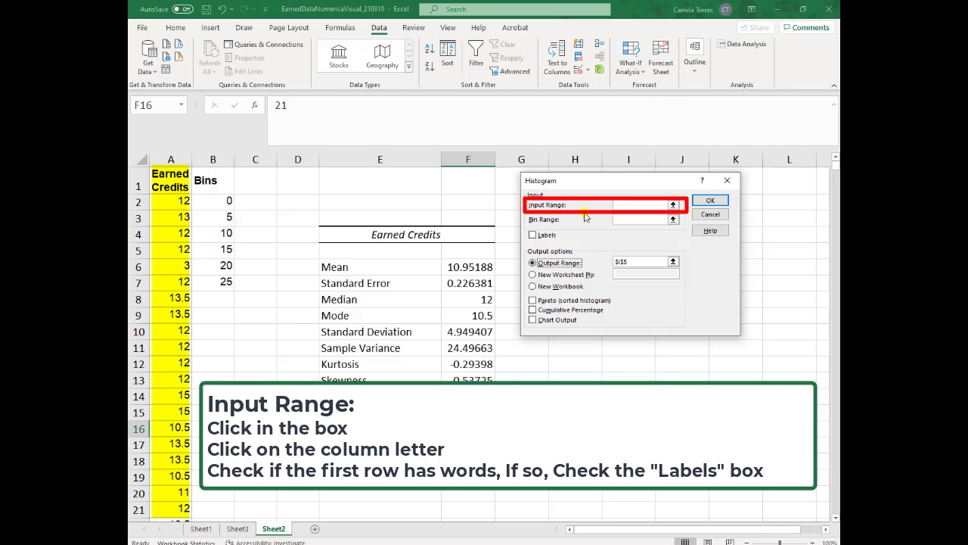
- Set the histogram's input range to column A and its bin range to column B, and enable Labels
click(626, 204)
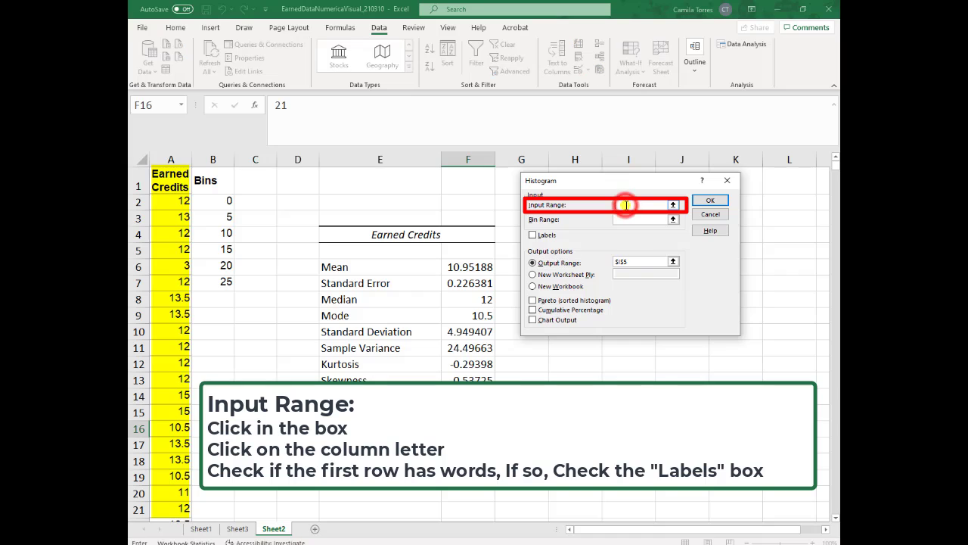
click(172, 158)
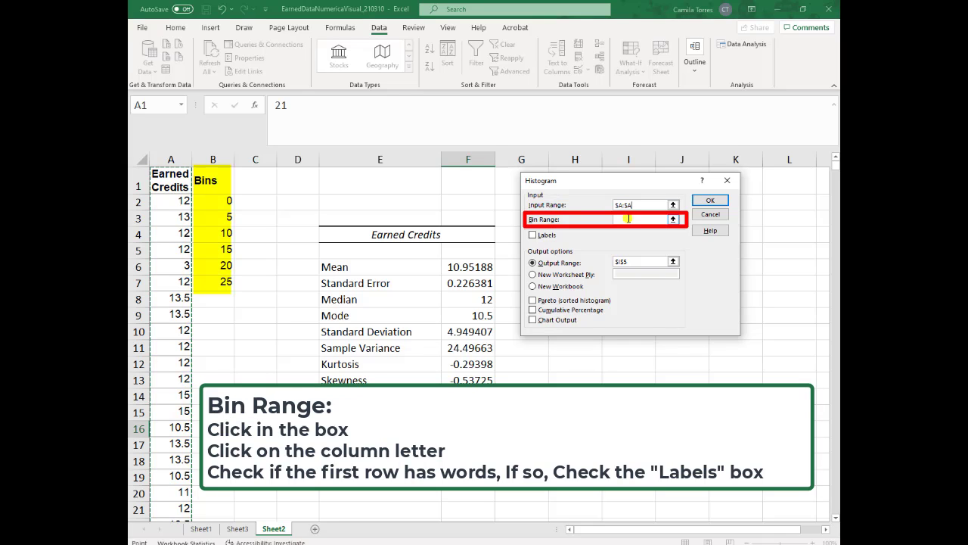
click(628, 220)
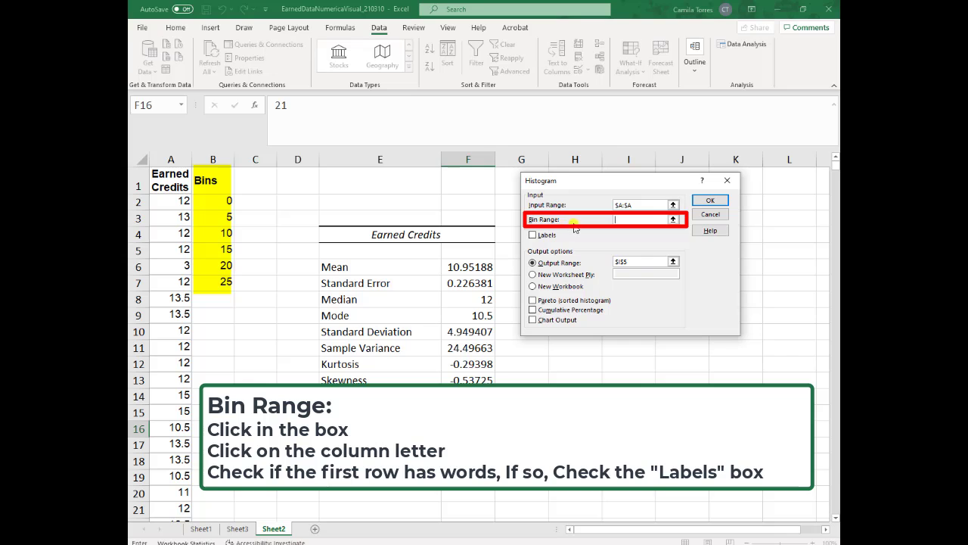
click(621, 218)
click(212, 160)
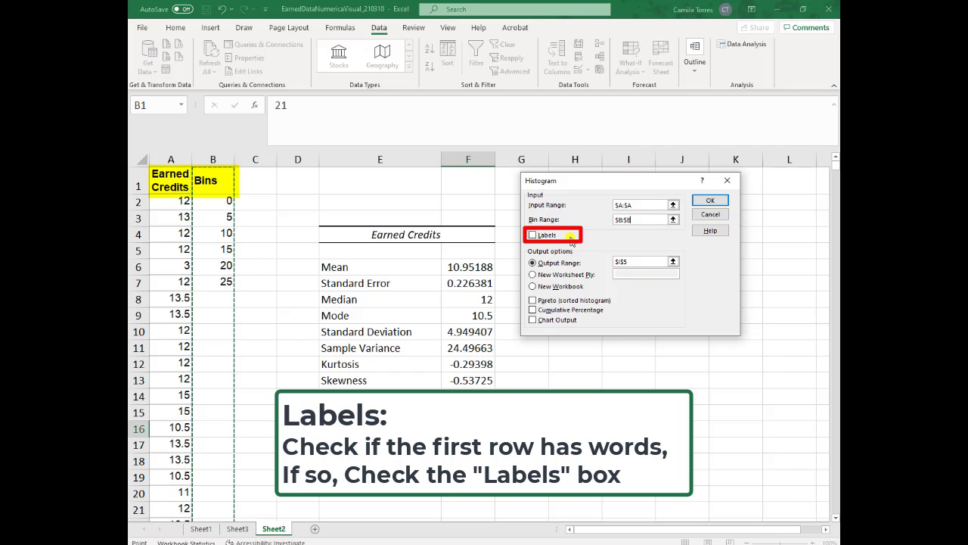
click(533, 234)
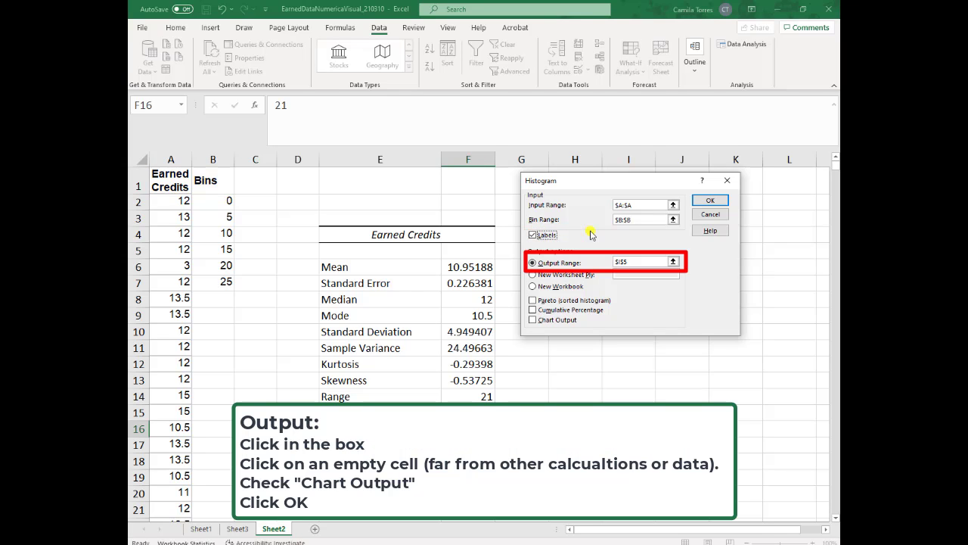
- Set the histogram's output range to cell H4, enable Chart Output, and generate the result
double_click(636, 263)
key(BackSpace)
drag(620, 180, 435, 60)
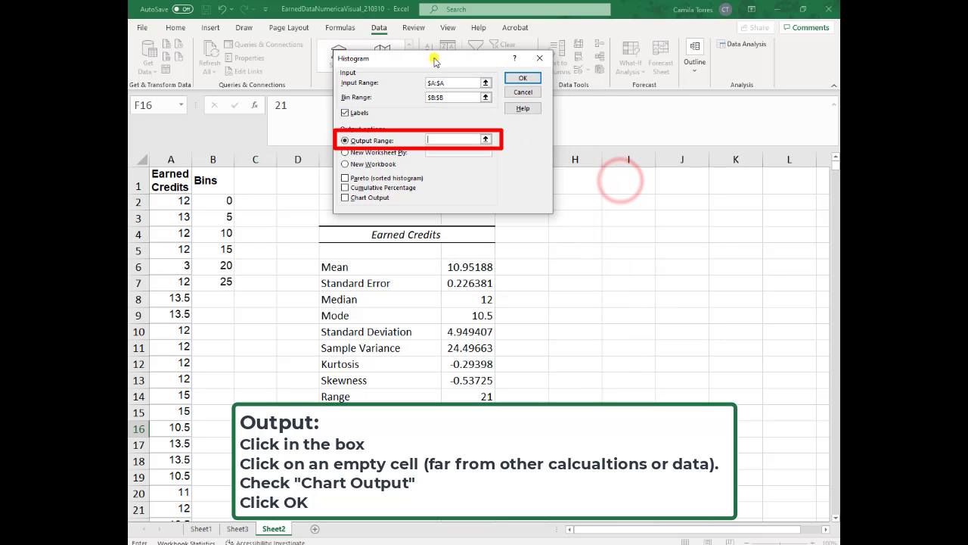
click(565, 236)
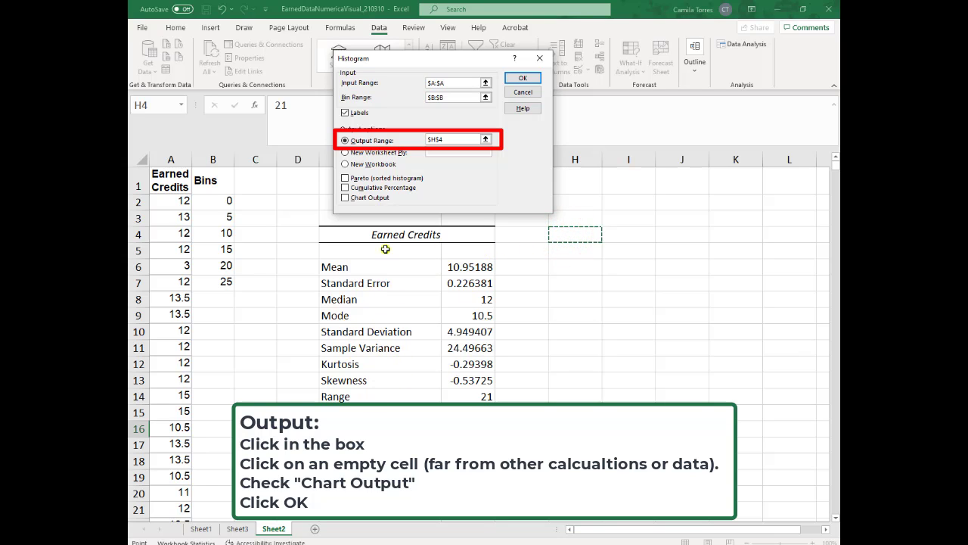
click(346, 198)
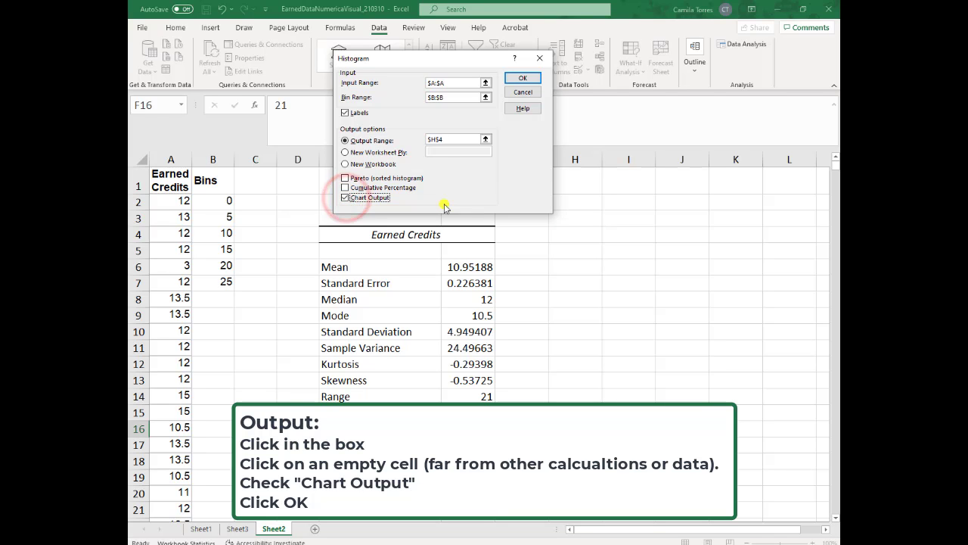
click(523, 80)
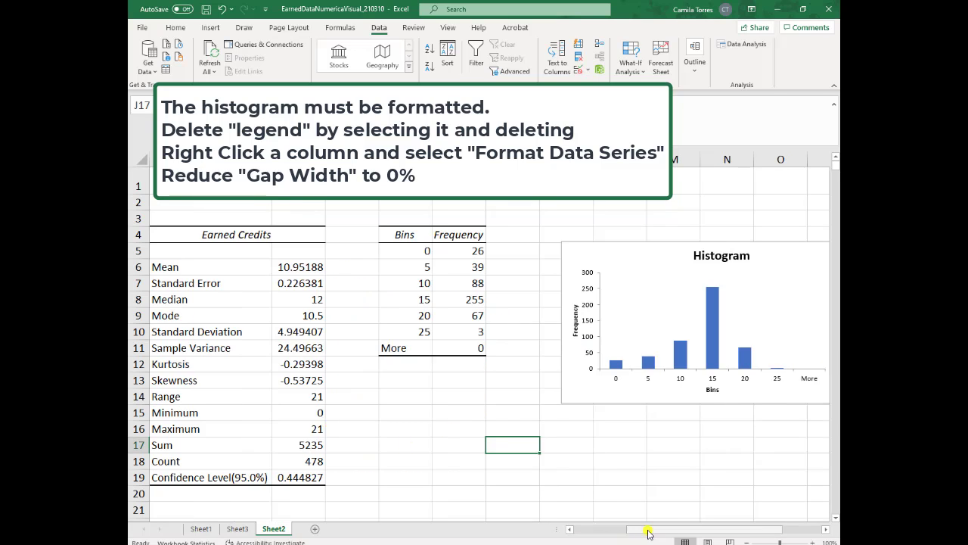
- Delete the Frequency legend from the histogram chart
drag(649, 534, 685, 529)
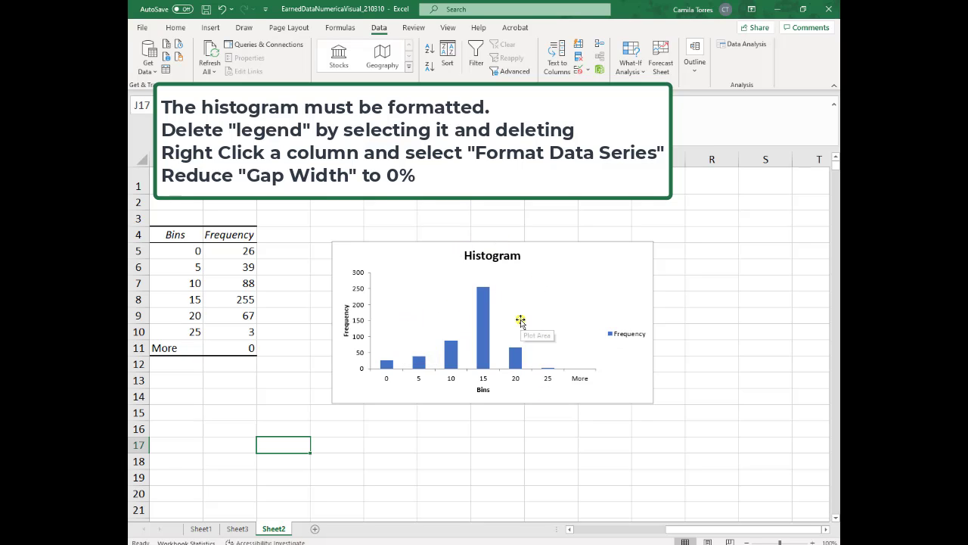
click(624, 334)
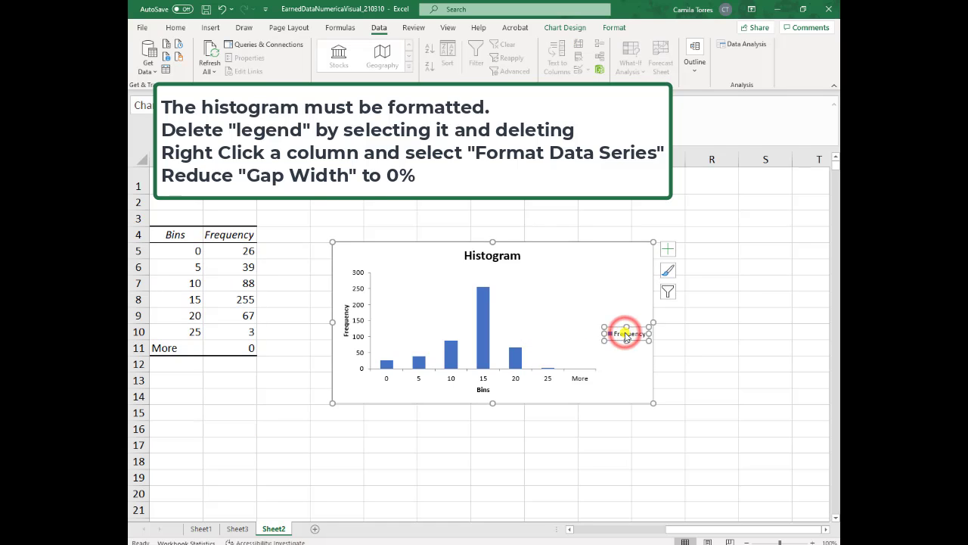
click(625, 336)
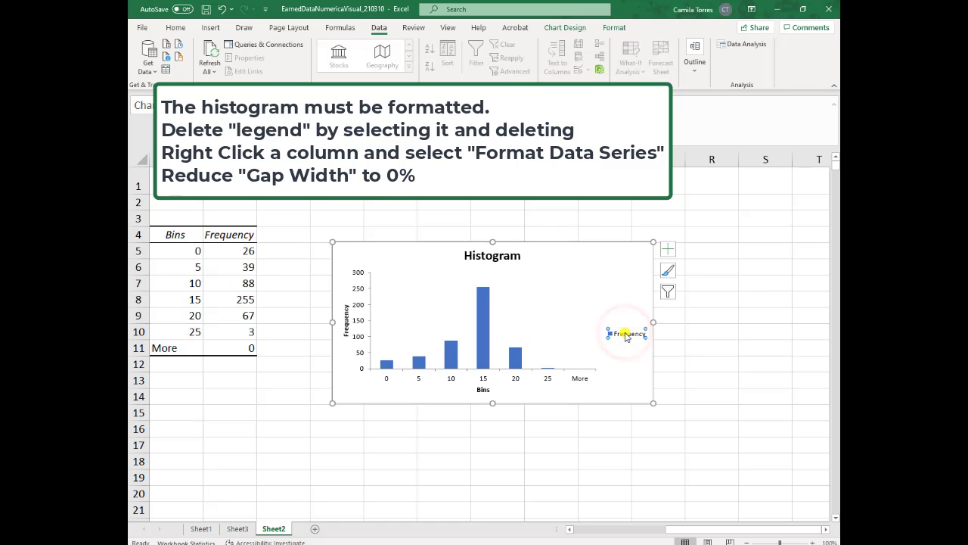
key(Delete)
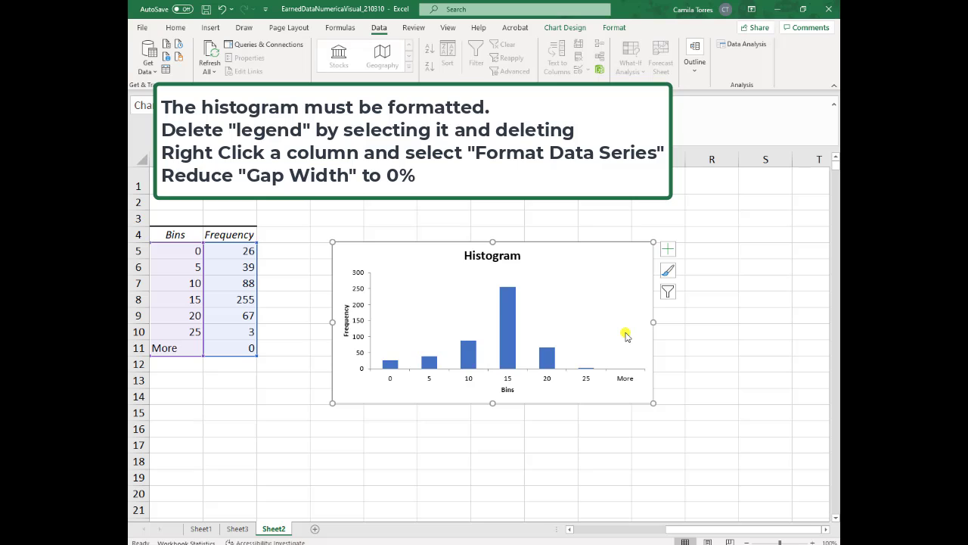
- Set the gap width of the histogram's columns to 0% in the data series formatting
click(506, 330)
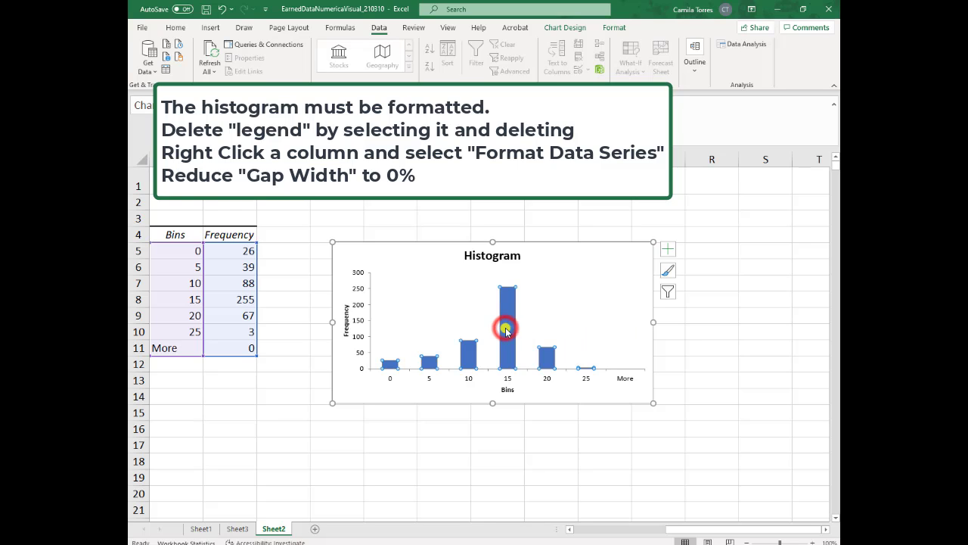
right_click(505, 330)
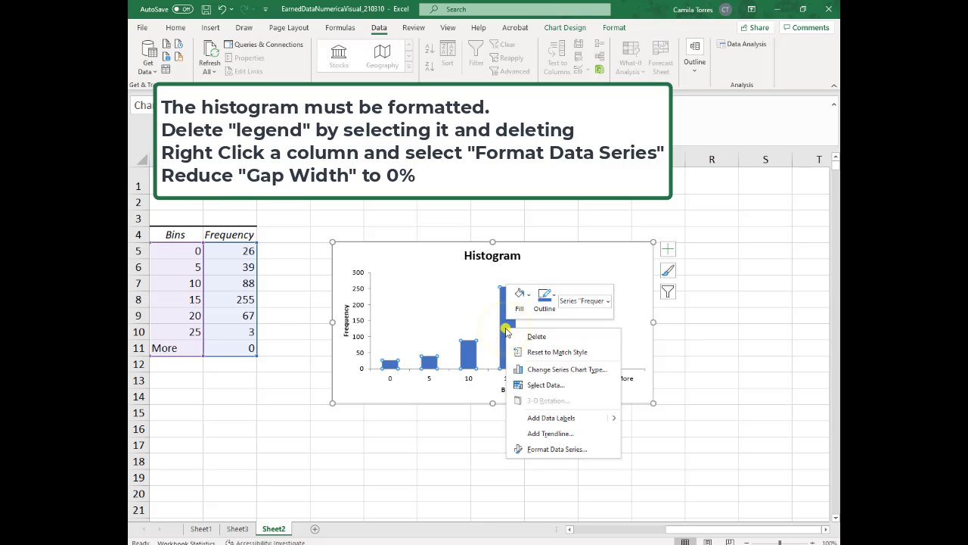
click(534, 450)
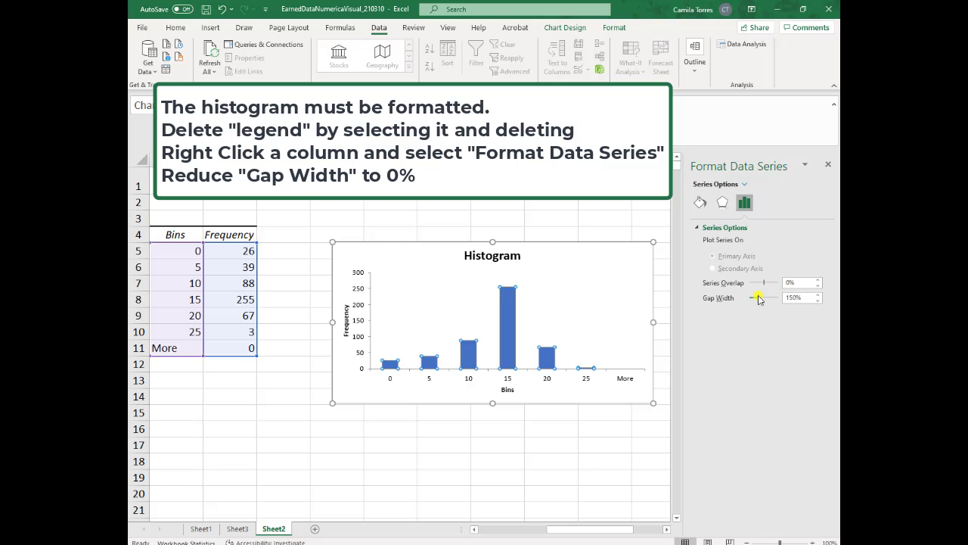
drag(759, 298, 743, 300)
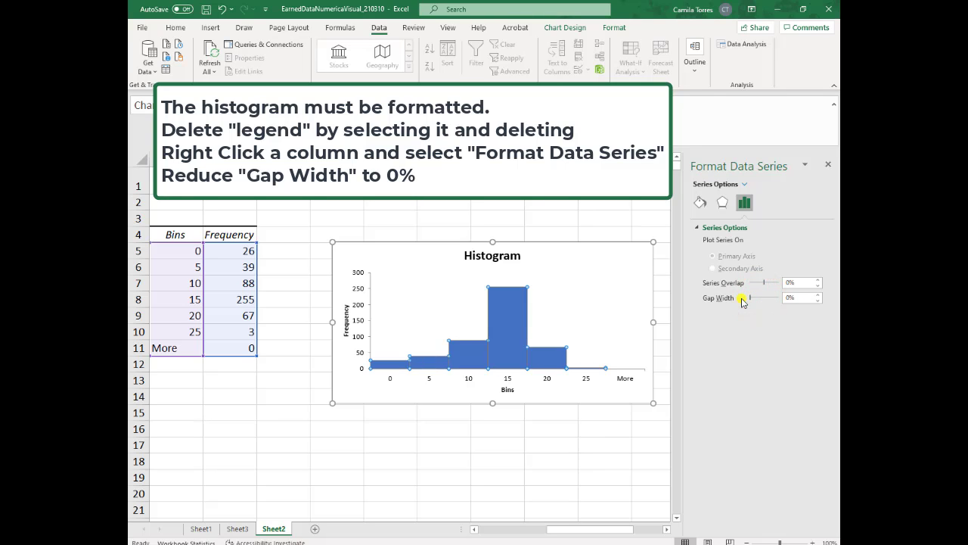
click(581, 460)
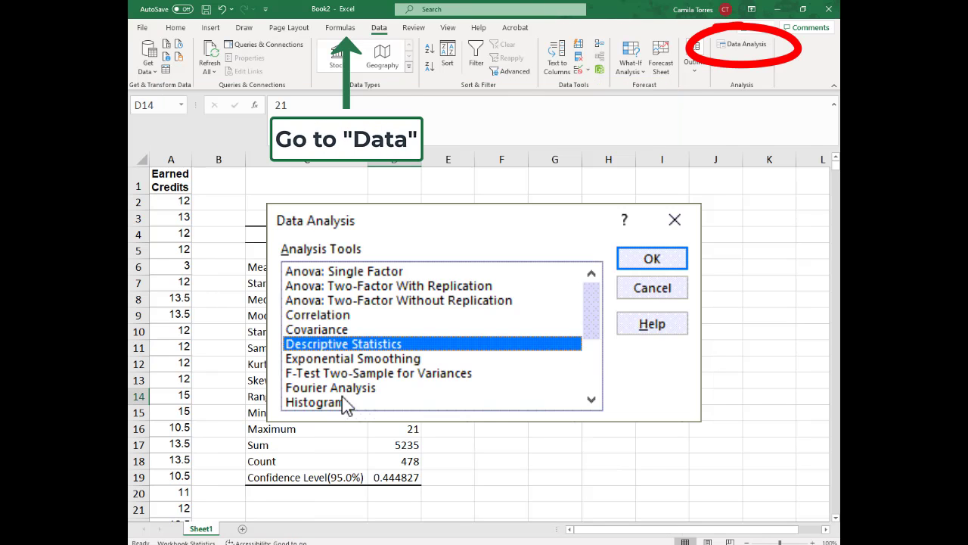